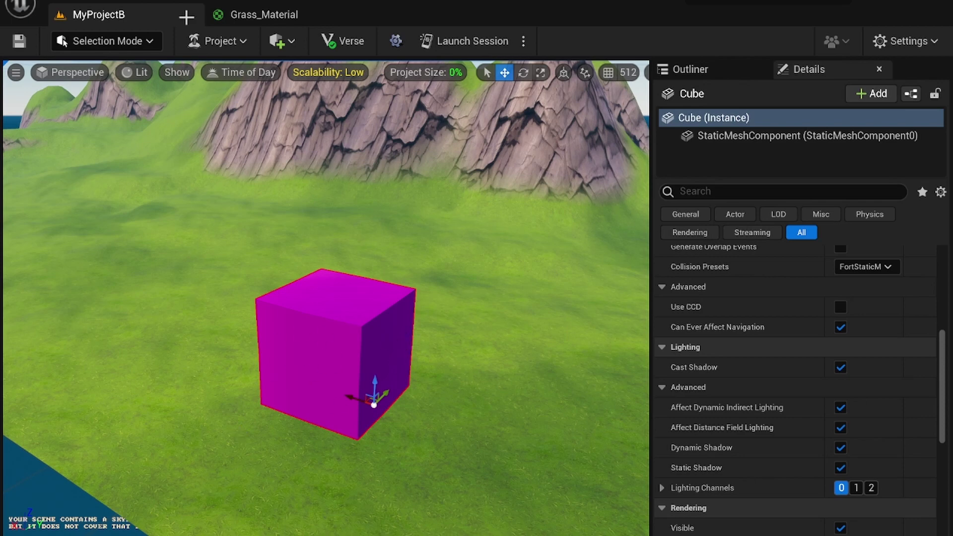
Switch to the Grass_Material tab to show its material graph.
click(274, 22)
Bring the result node's inputs into view and open the Content Drawer.
right_drag(436, 241, 410, 249)
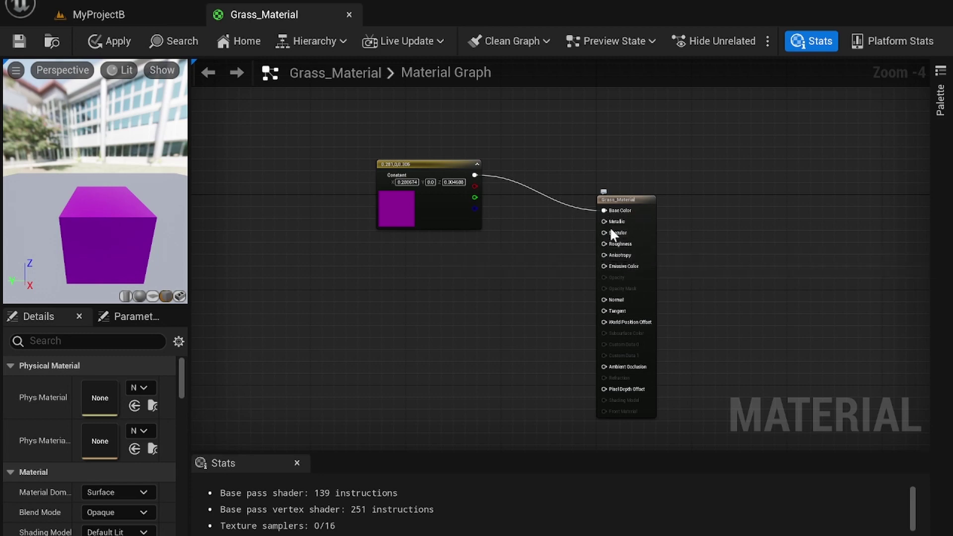
right_drag(529, 309, 436, 283)
scroll(516, 238, up, 2)
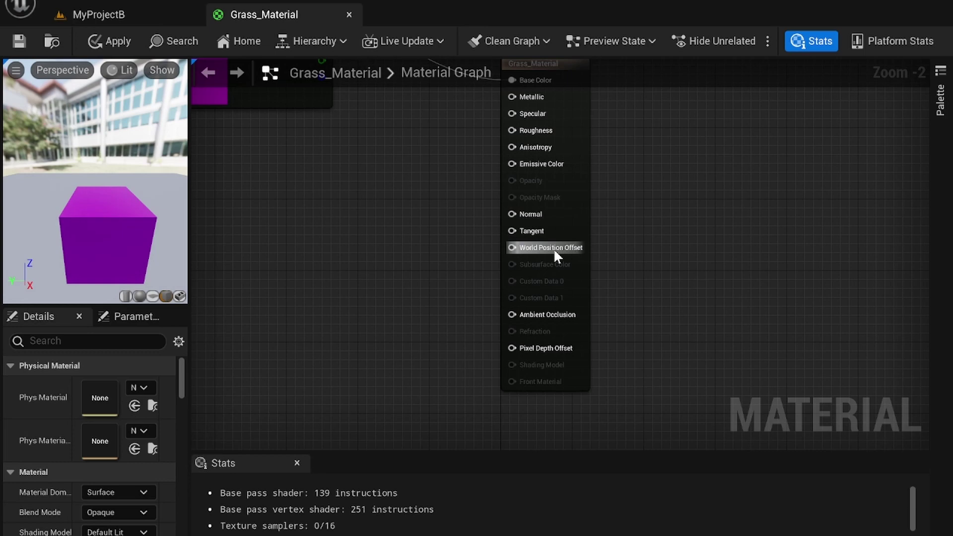
right_drag(317, 278, 432, 240)
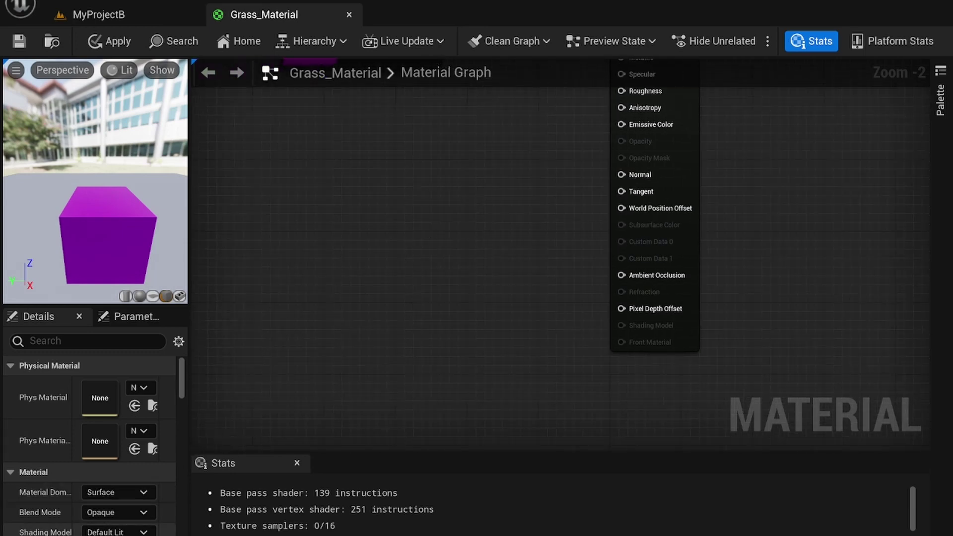
click(30, 535)
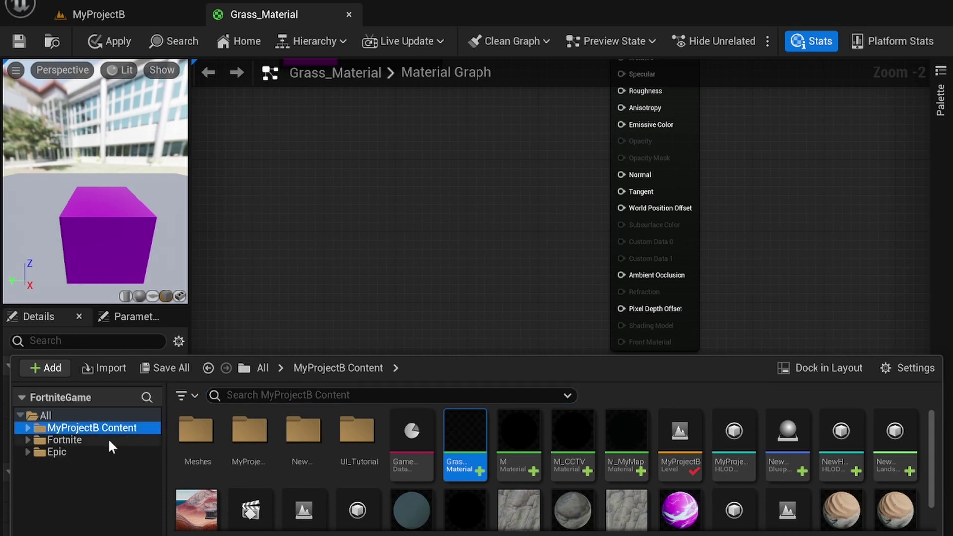
Search the Epic folder for 'wind' and drag SimpleGrassWind into the graph.
click(102, 453)
click(281, 396)
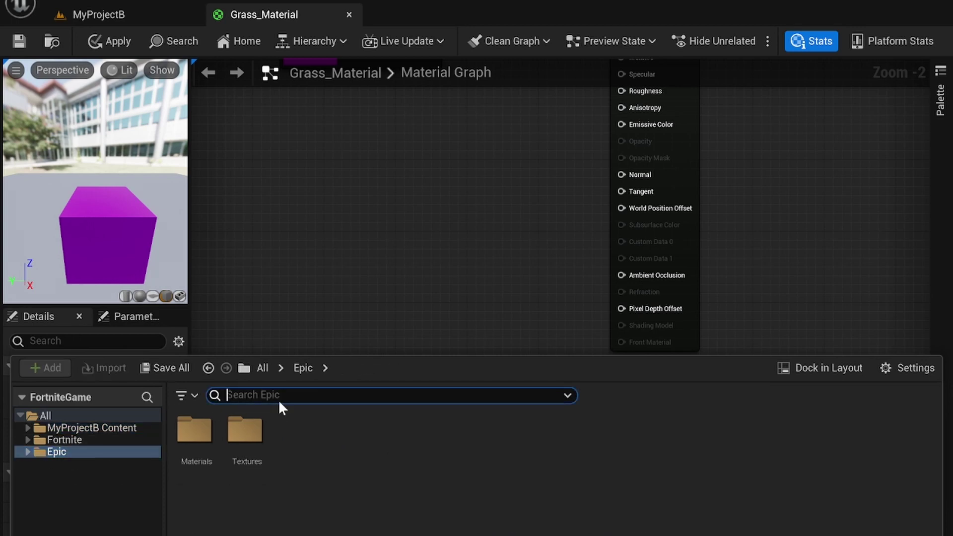
text(wind)
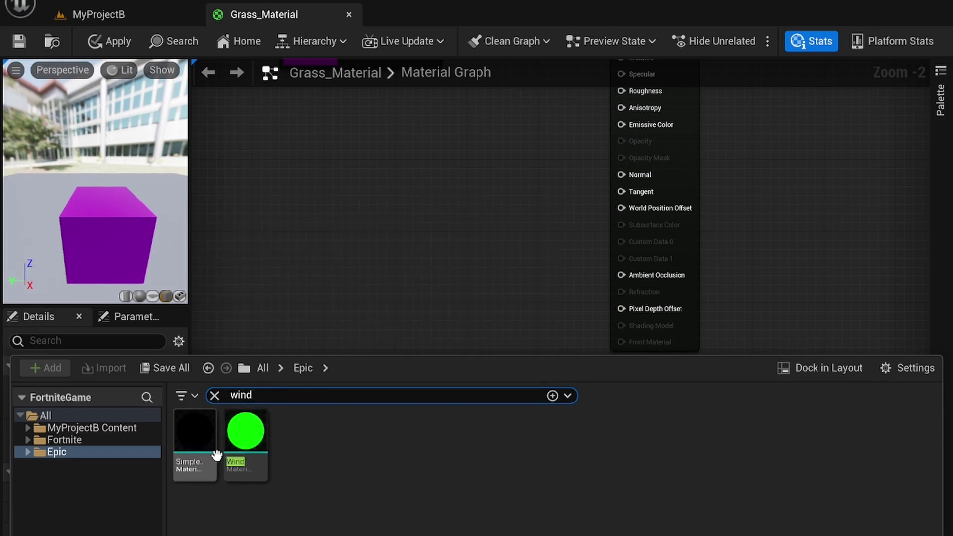
mouse_move(200, 455)
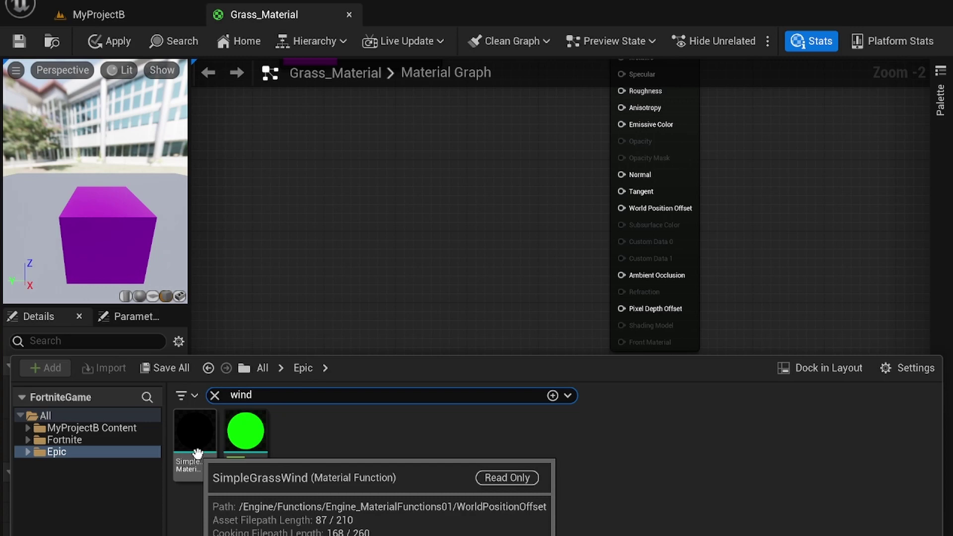
click(198, 439)
drag(198, 440, 342, 212)
Wire SimpleGrassWind's Result into World Position Offset and shift the node right.
right_drag(413, 217, 392, 243)
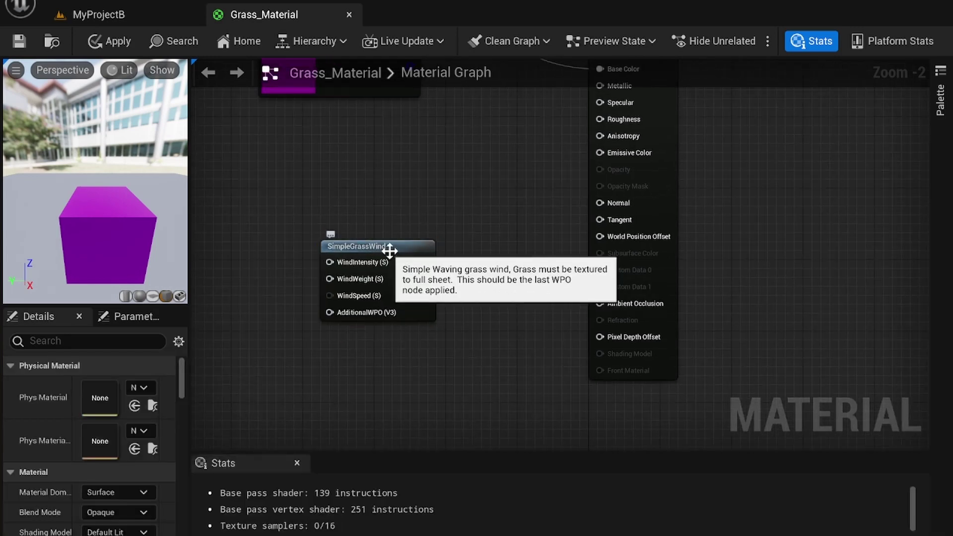
click(392, 254)
drag(417, 247, 599, 236)
drag(395, 238, 449, 238)
right_drag(401, 241, 471, 241)
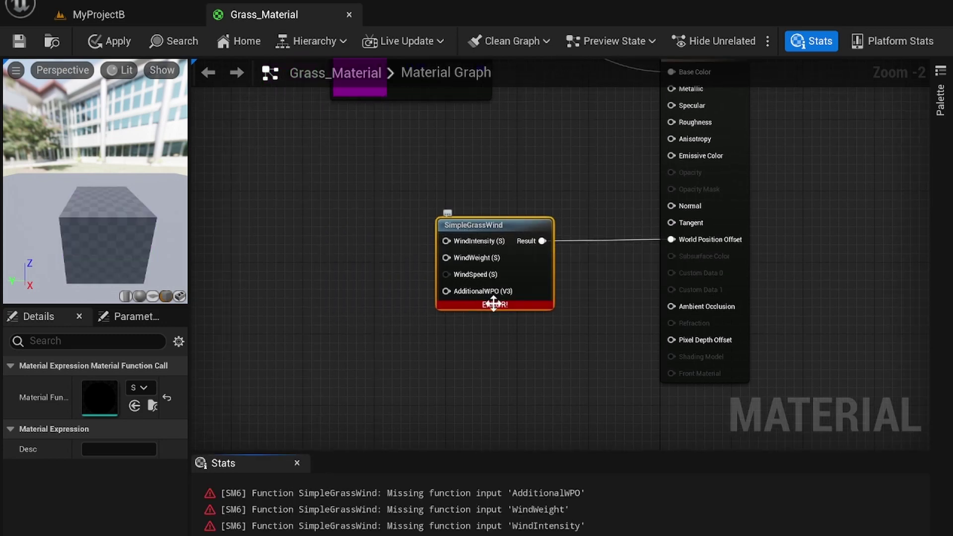
Place a scalar Constant of 0 and wire it into WindIntensity.
click(309, 237)
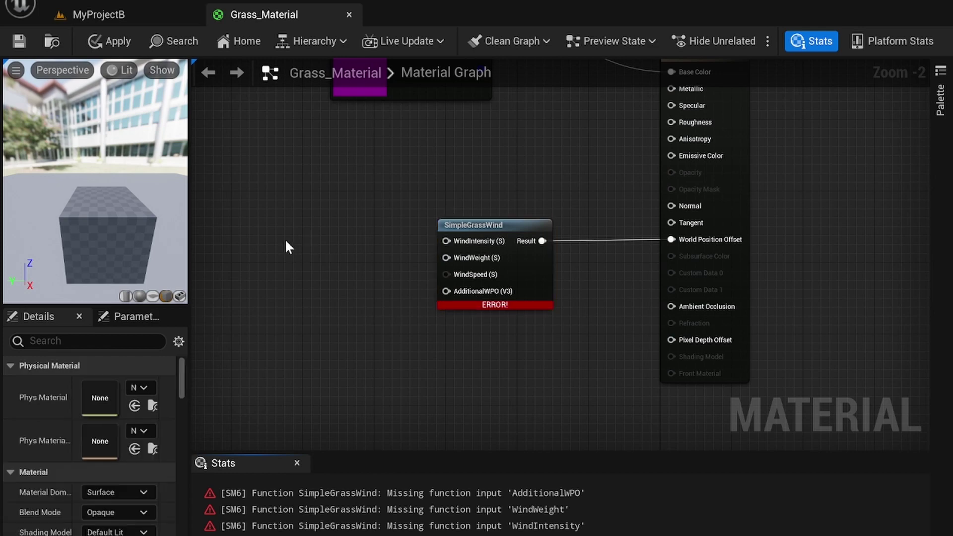
click(288, 231)
drag(350, 253, 329, 233)
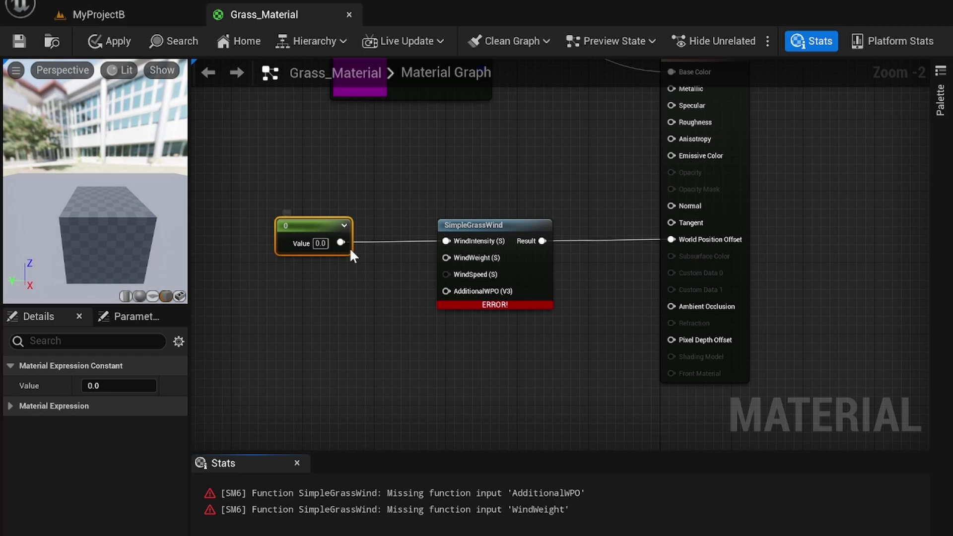
right_drag(349, 248, 398, 267)
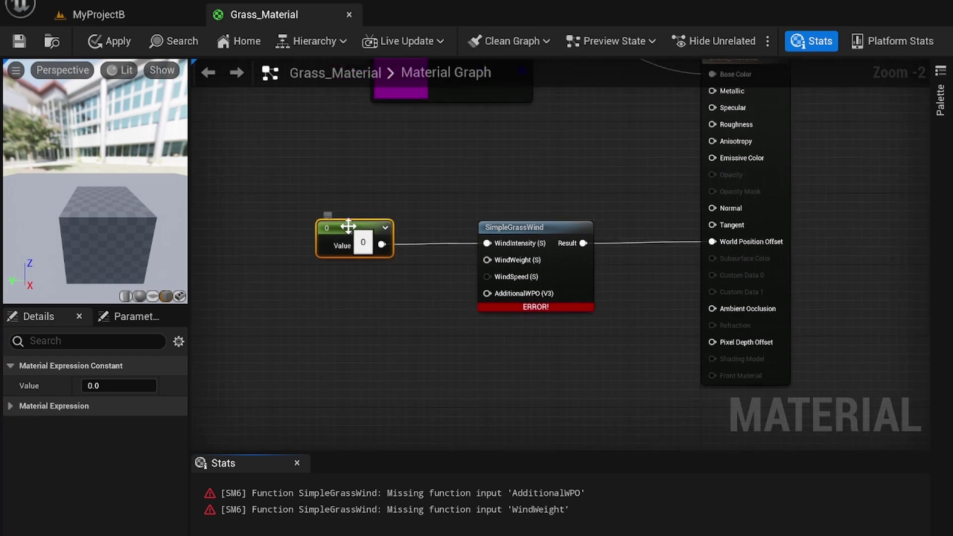
drag(348, 226, 348, 209)
Duplicate the constant twice and wire the copies into WindWeight and WindSpeed.
key(ctrl+c)
key(ctrl+v)
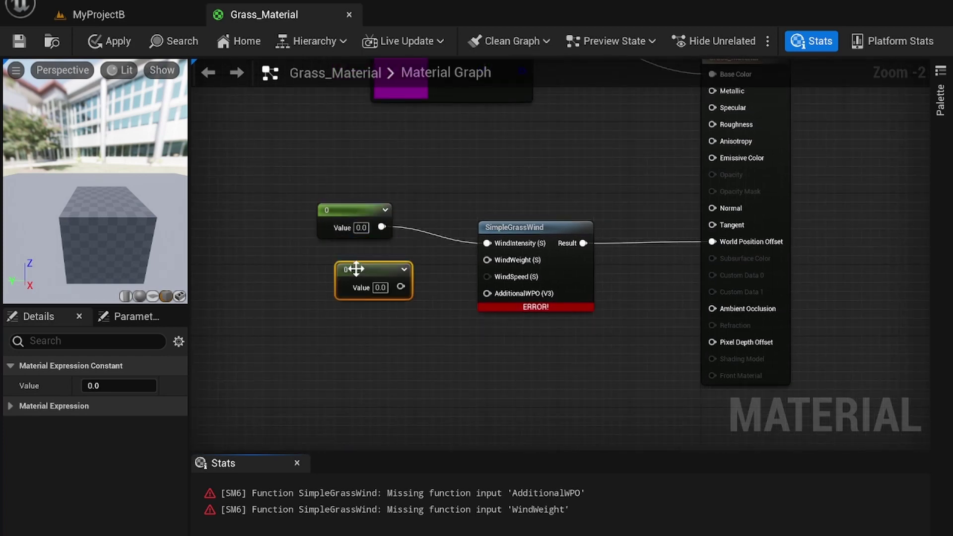
drag(348, 278, 487, 260)
key(ctrl+v)
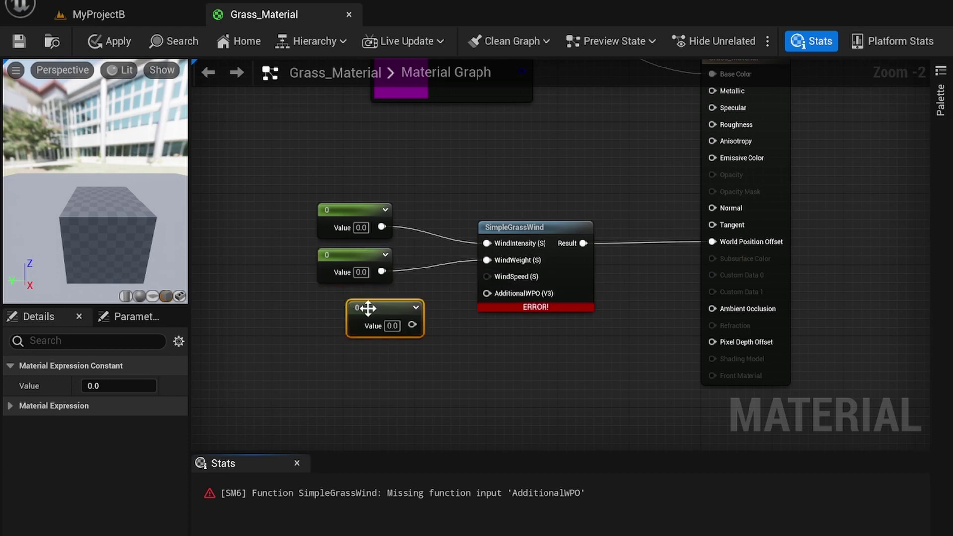
drag(366, 309, 485, 277)
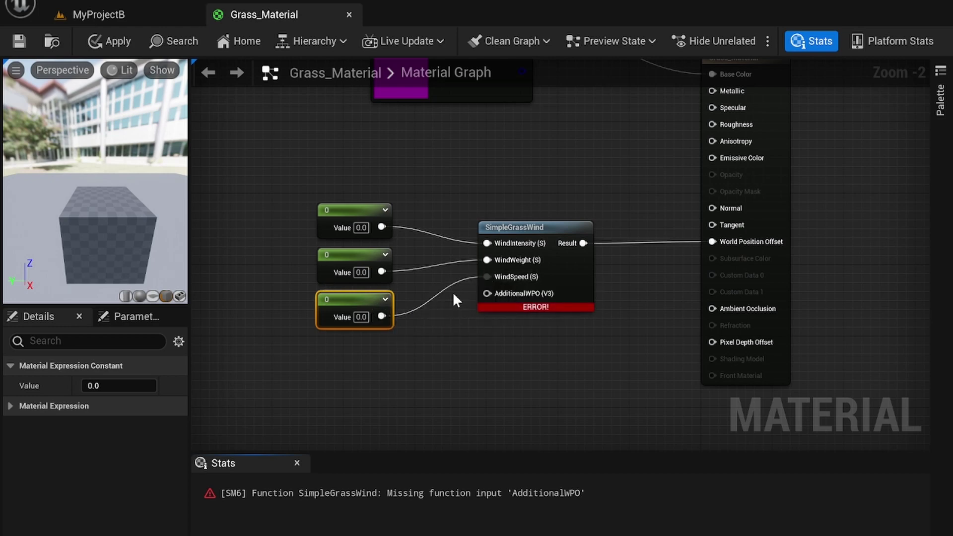
Stack the three constants neatly beside SimpleGrassWind and reframe the graph.
click(346, 210)
drag(346, 209, 338, 191)
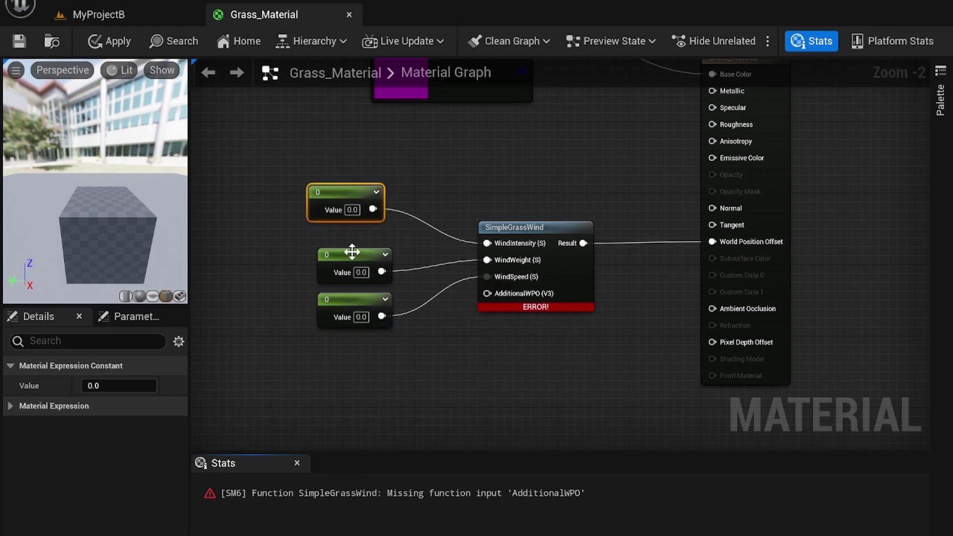
drag(354, 261, 345, 243)
drag(359, 308, 349, 281)
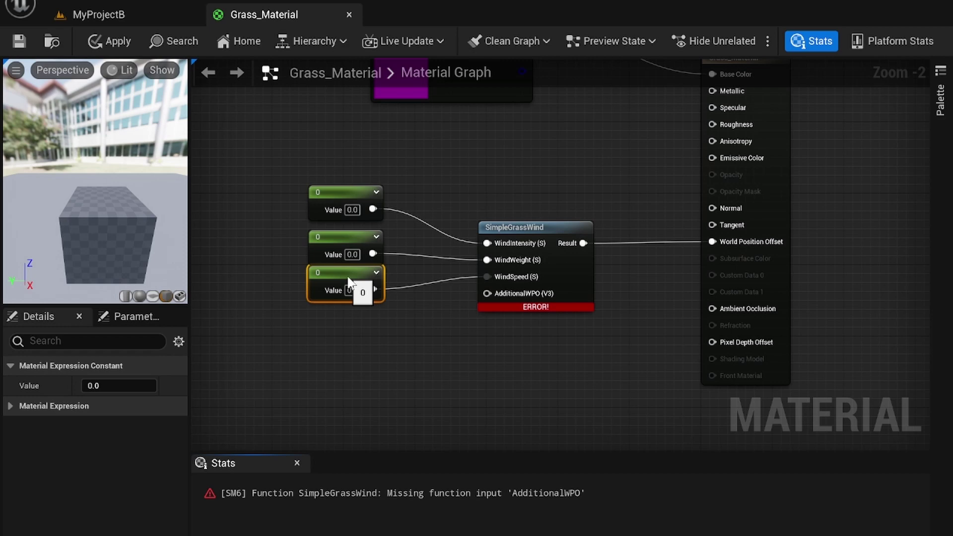
key(Home)
right_drag(451, 354, 455, 282)
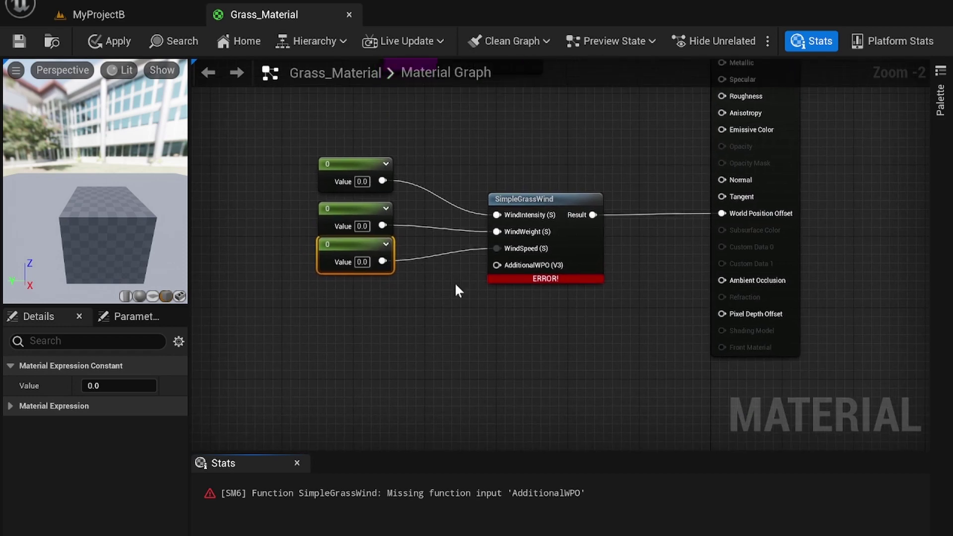
Add a 0,0,0 Constant3Vector and wire it into AdditionalWPO.
click(342, 327)
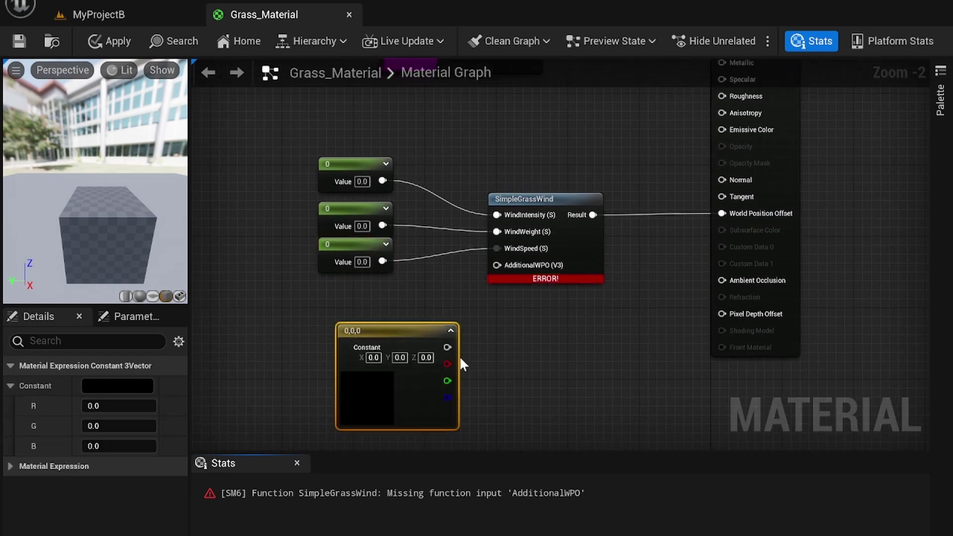
drag(447, 347, 504, 266)
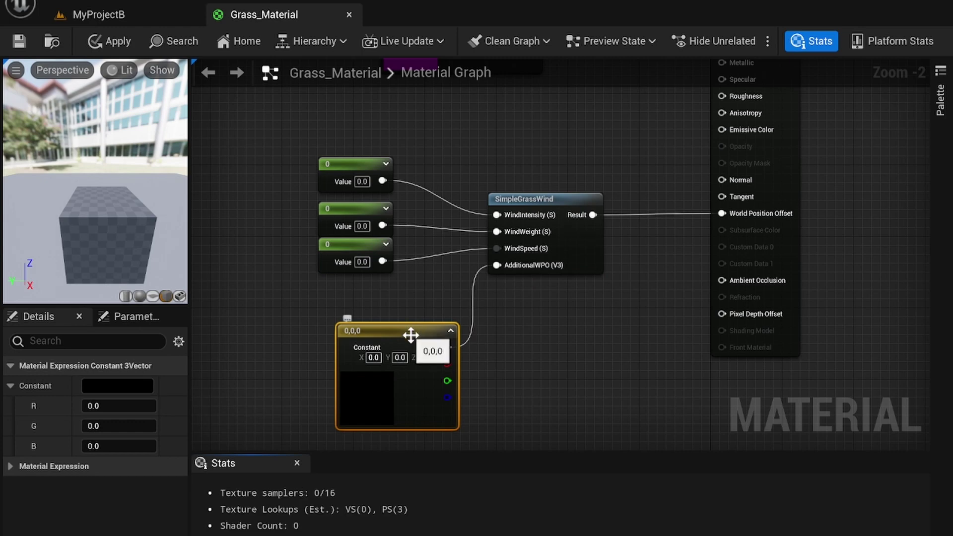
drag(414, 335, 360, 311)
drag(169, 245, 136, 204)
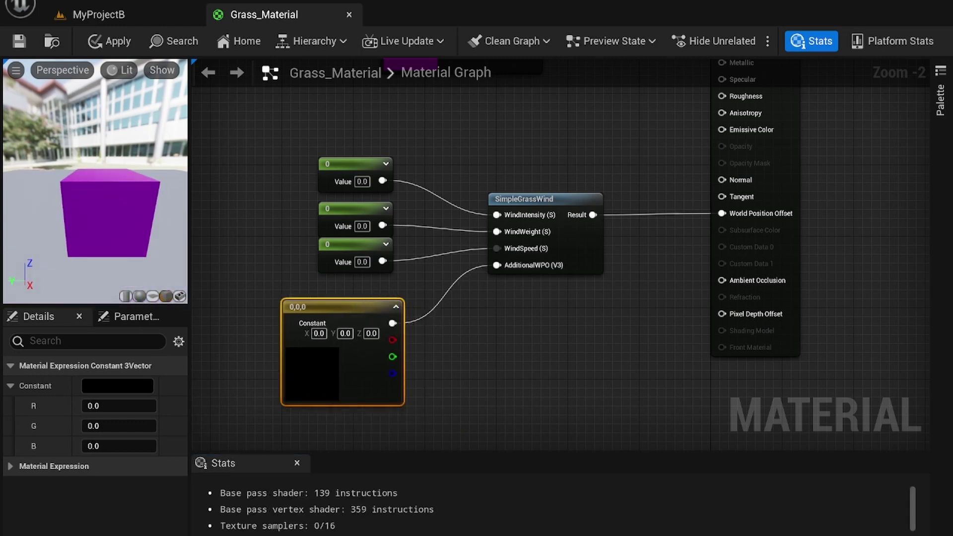
right_drag(230, 245, 250, 307)
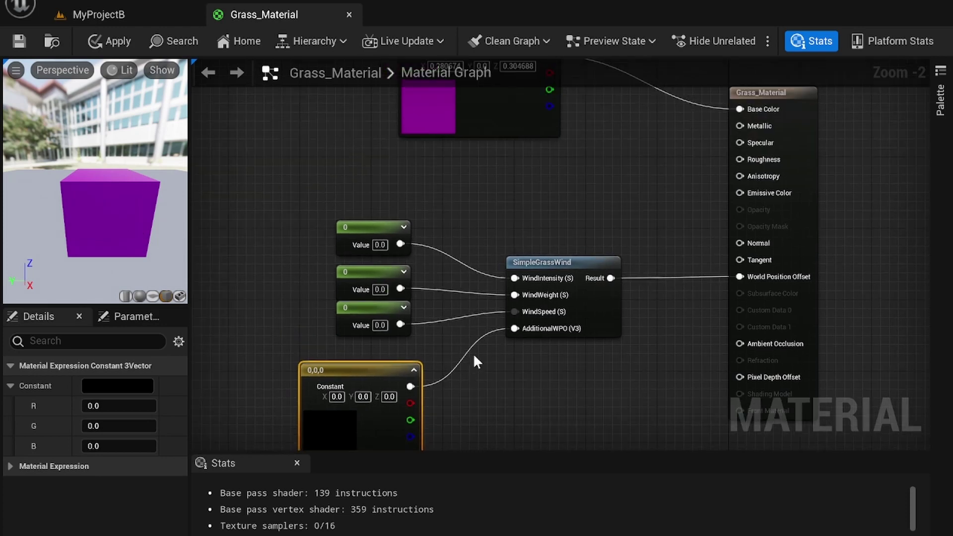
click(323, 212)
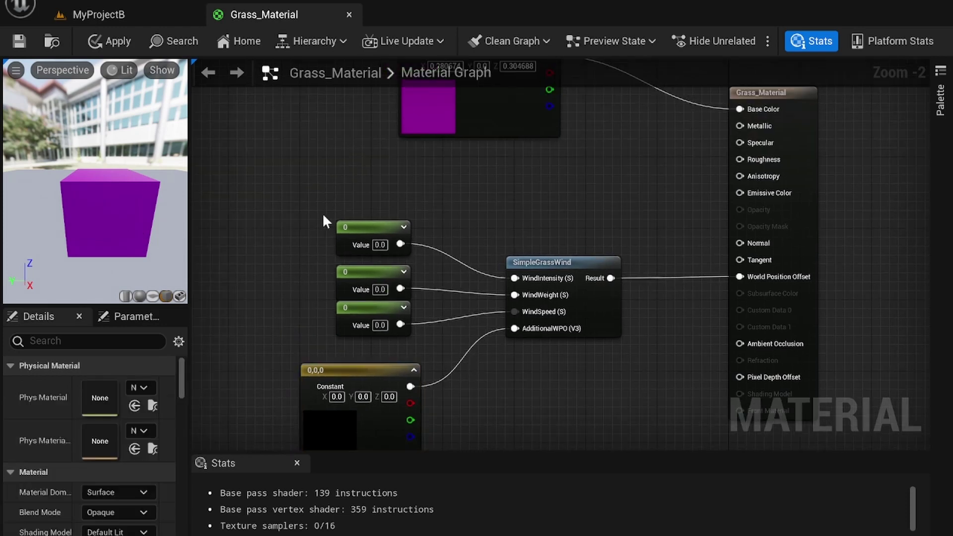
Set the WindIntensity and WindWeight constants' Value to 1 in Details.
click(375, 229)
drag(134, 383, 106, 391)
text(1)
key(Return)
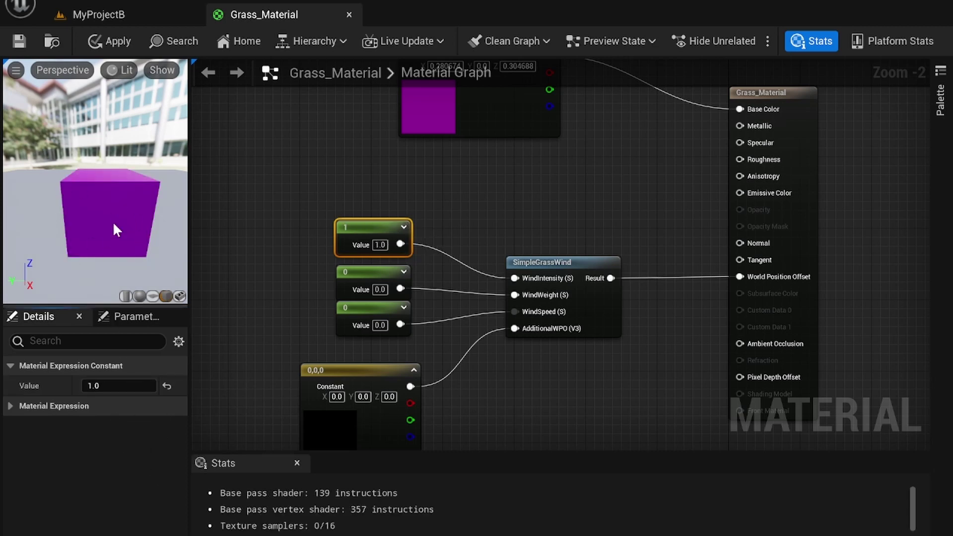
click(387, 283)
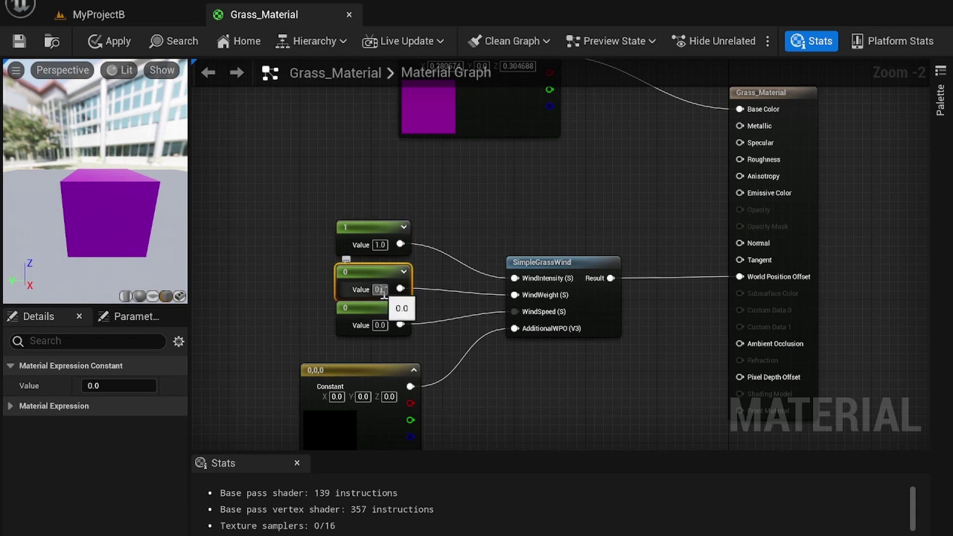
click(100, 386)
text(1)
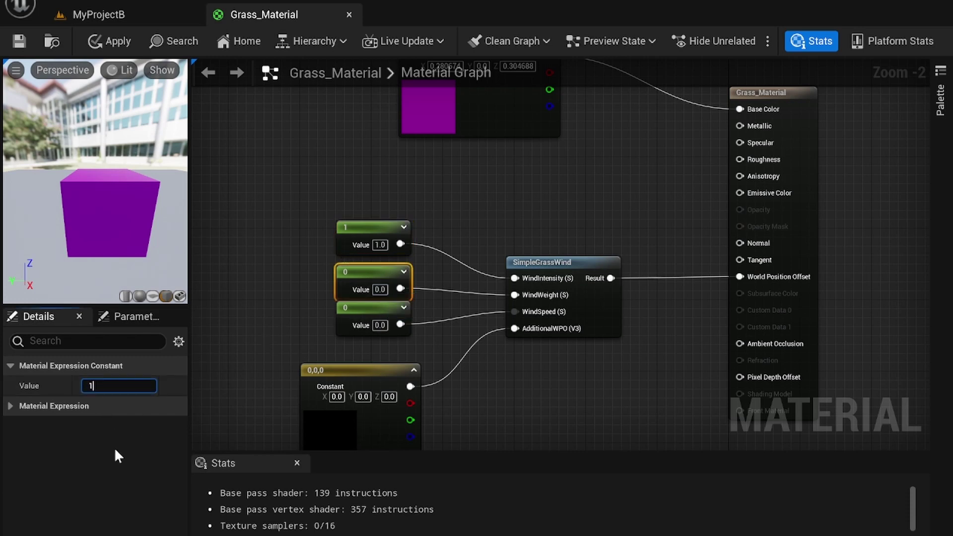
key(Return)
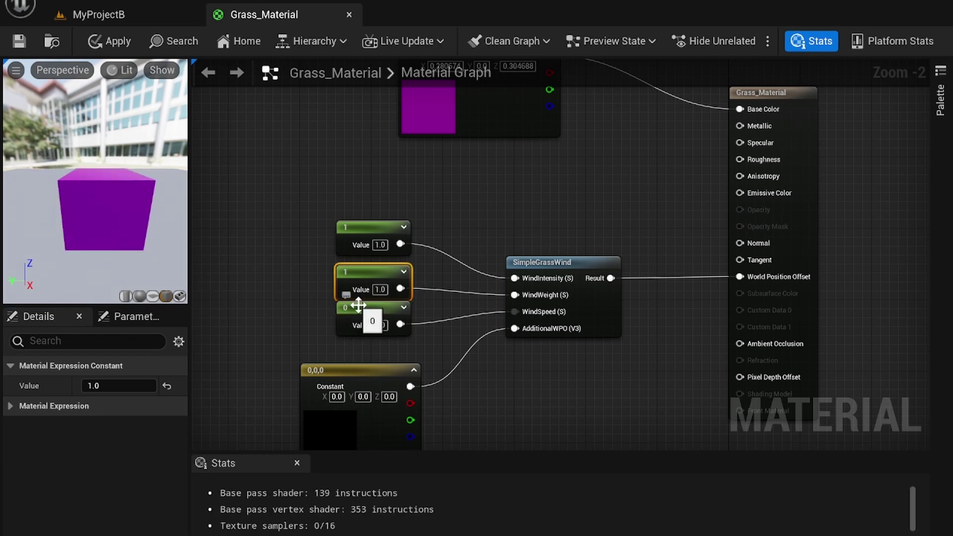
Set the WindSpeed constant to 1, test 20, then undo back to 1.
click(380, 325)
text(1)
key(Return)
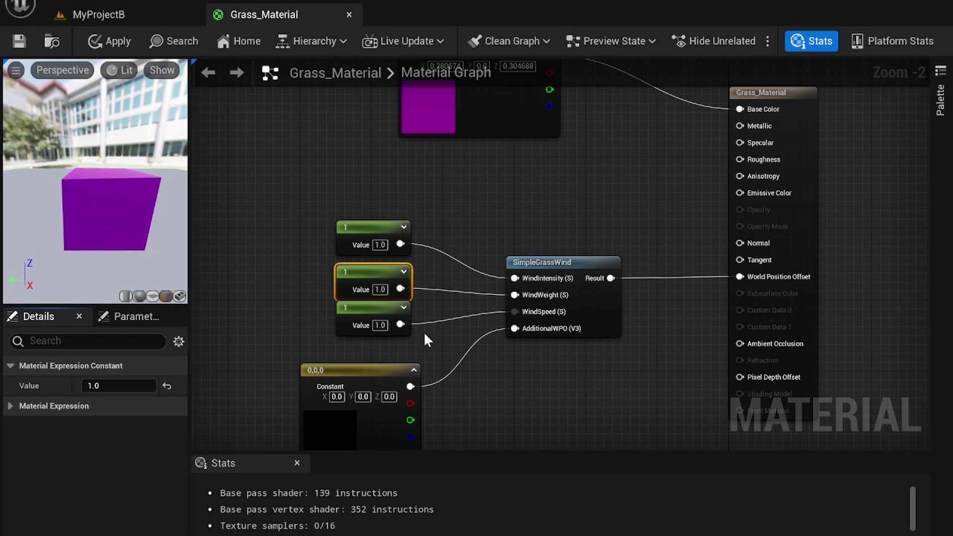
click(383, 328)
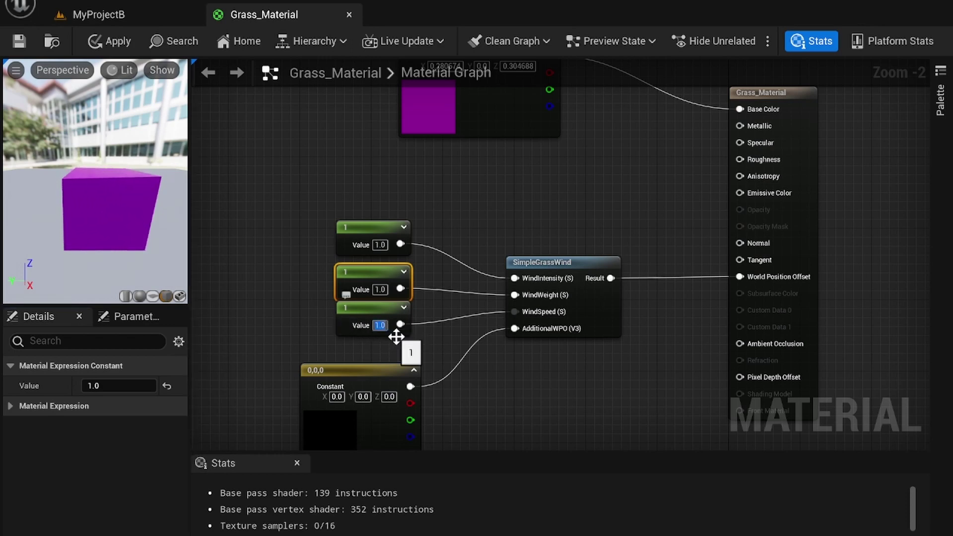
text(20)
key(Return)
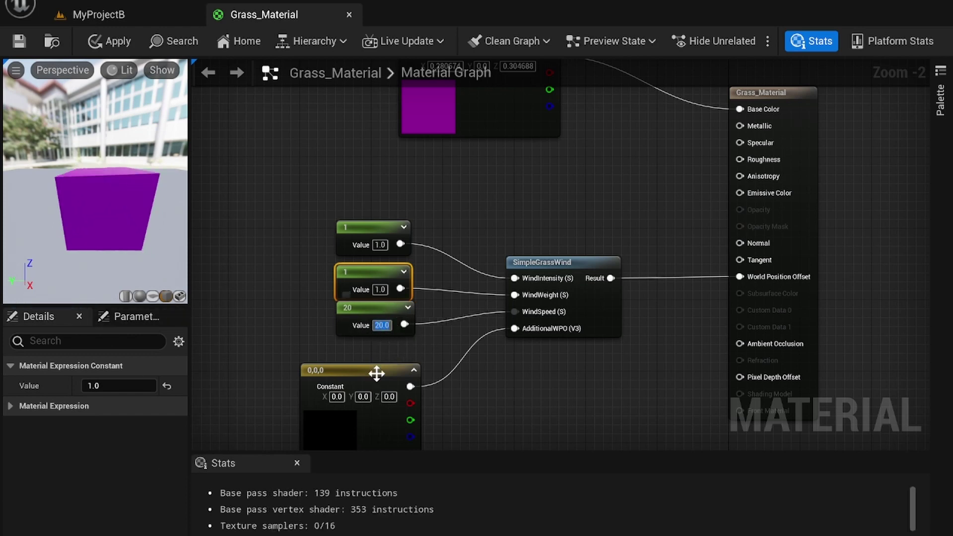
key(ctrl+z)
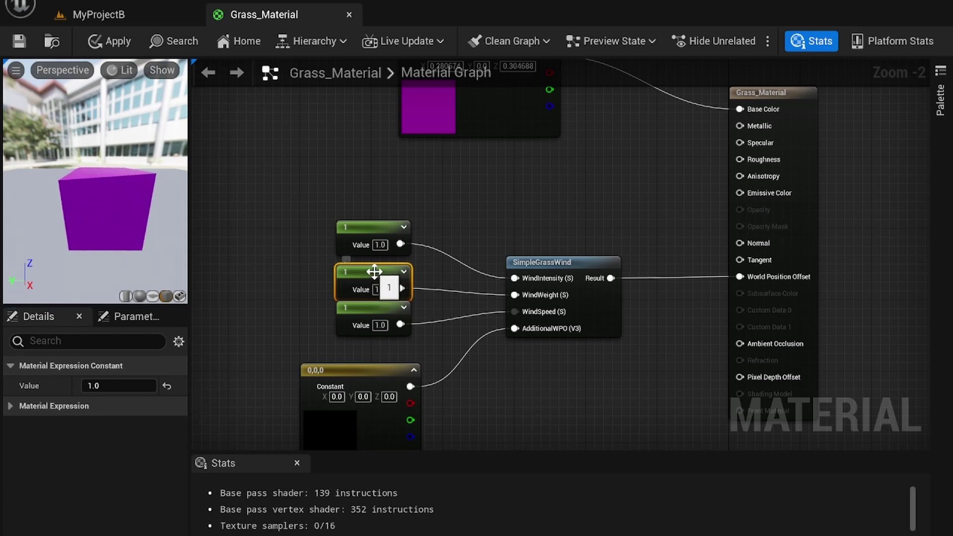
Test WindWeight at 50, then return it to 1.
click(128, 386)
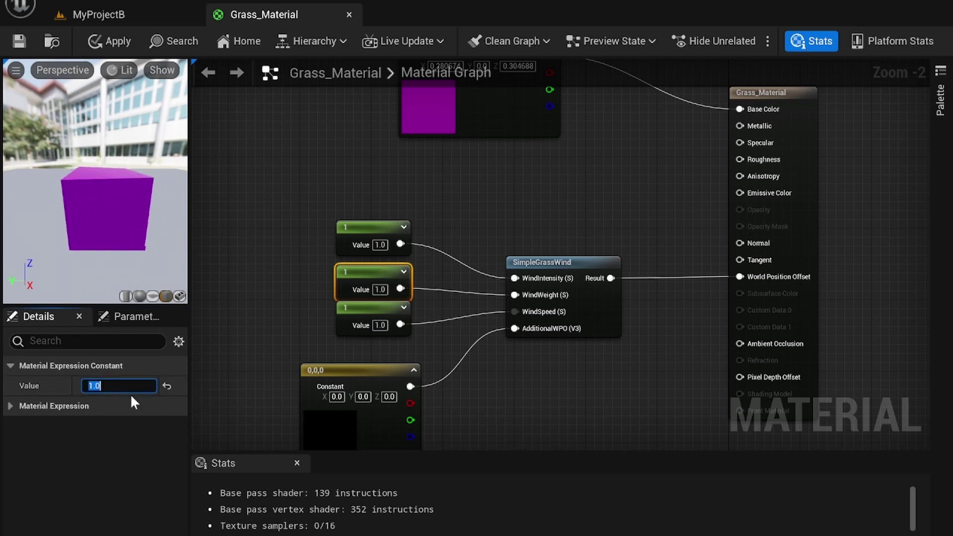
text(50)
key(Return)
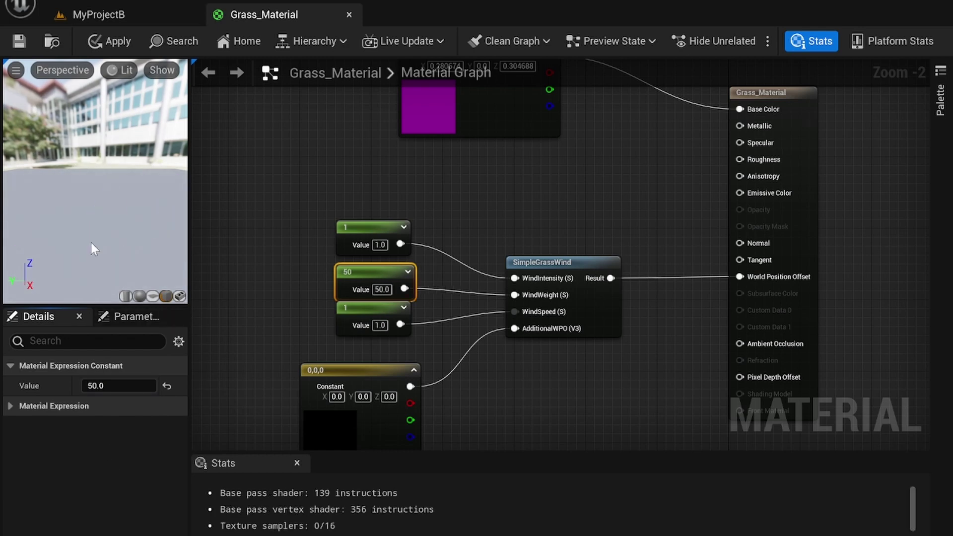
click(119, 386)
text(1)
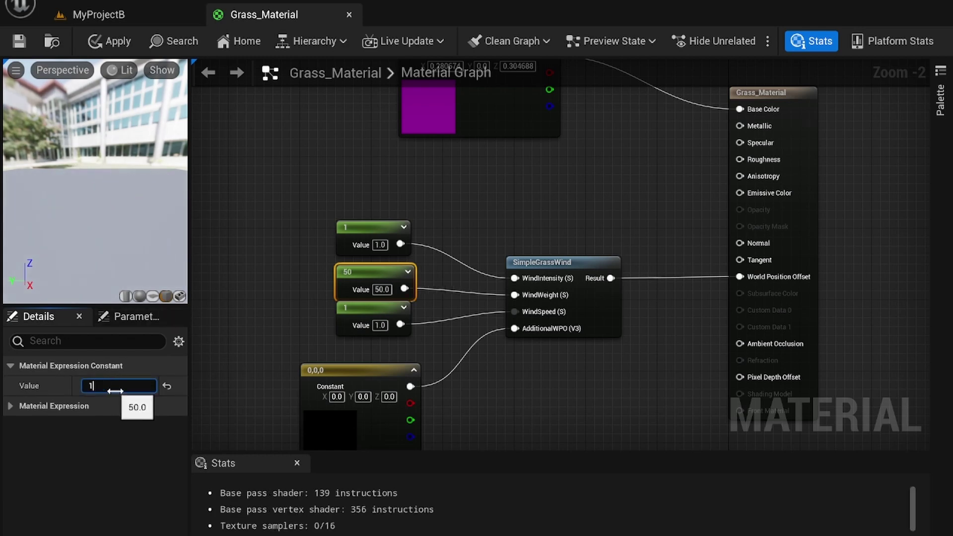
key(Return)
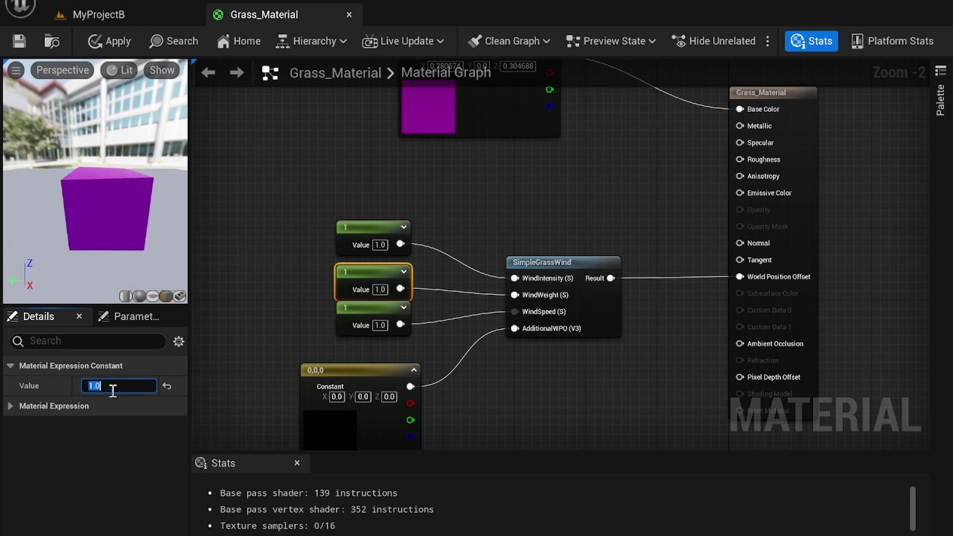
click(358, 225)
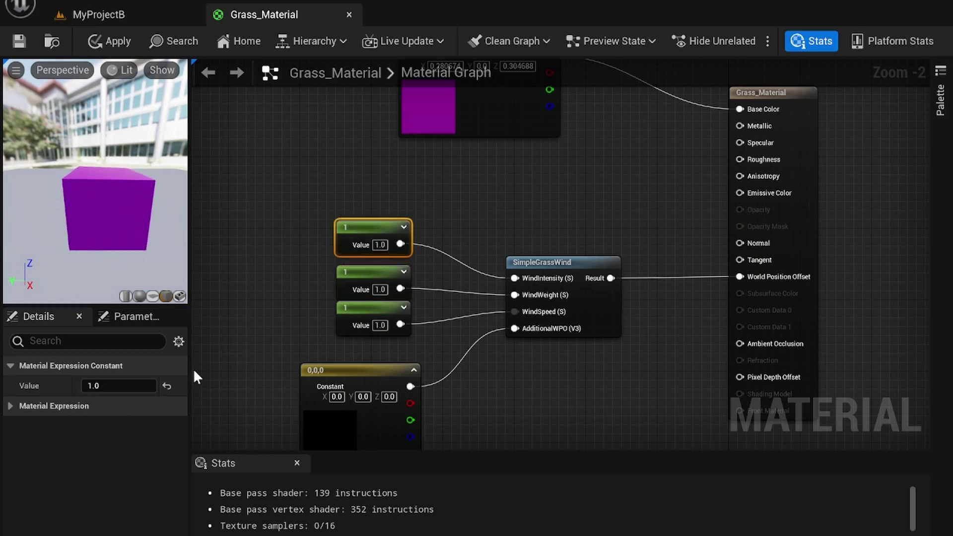
Set the WindIntensity constant's Value to 3, after trying 2202 and 1.
click(123, 386)
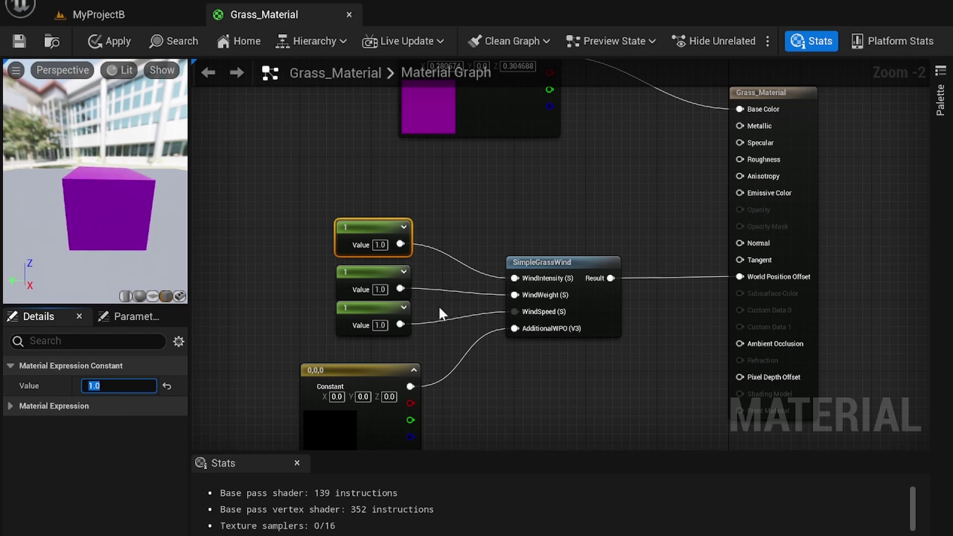
text(2202)
key(Return)
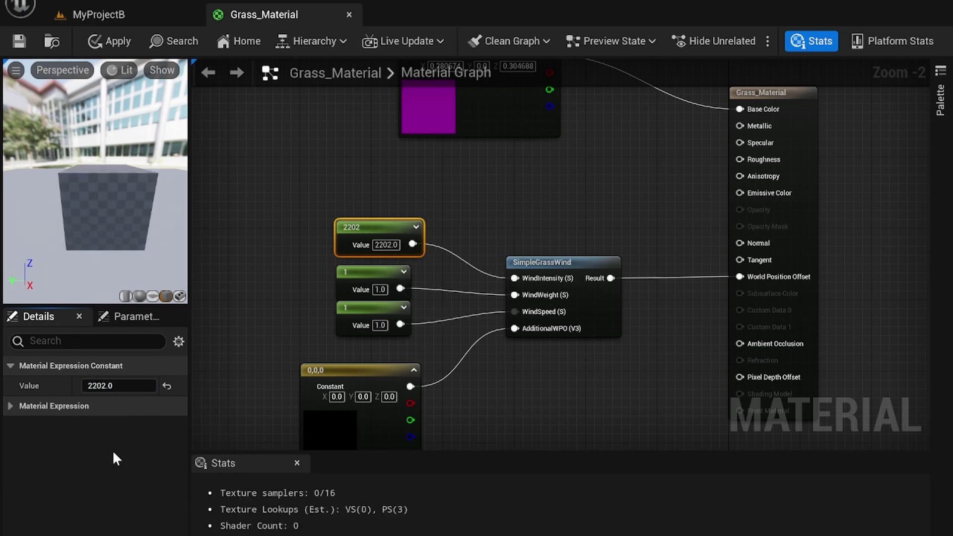
click(109, 386)
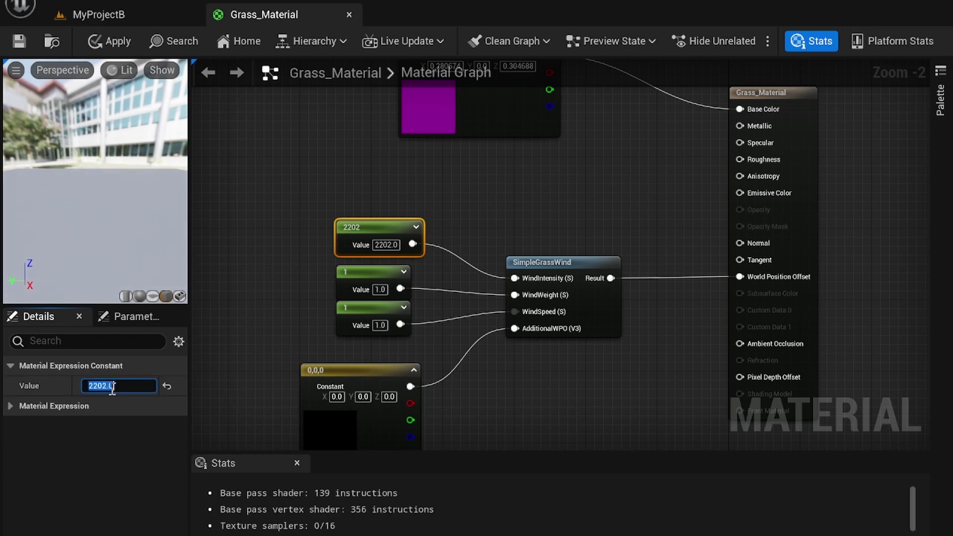
text(1)
key(Return)
click(113, 385)
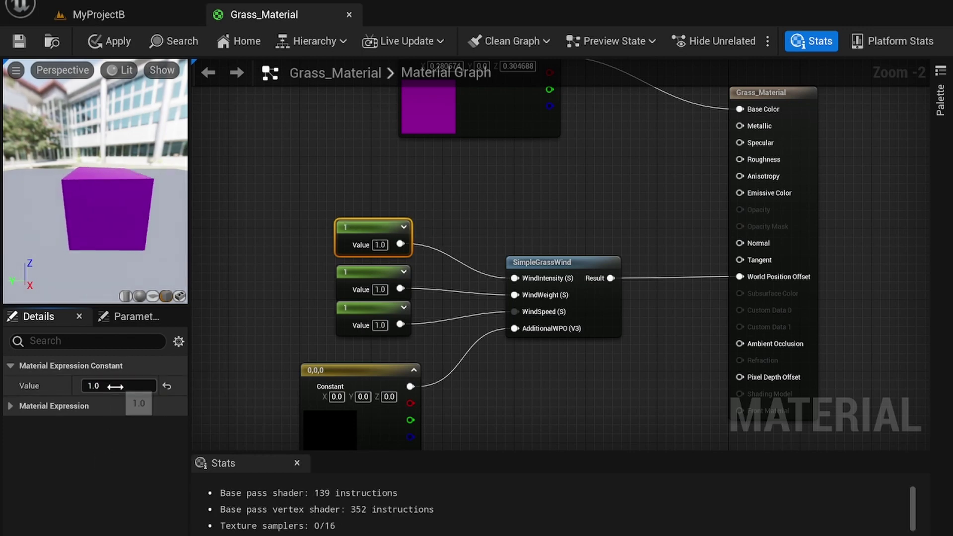
text(3)
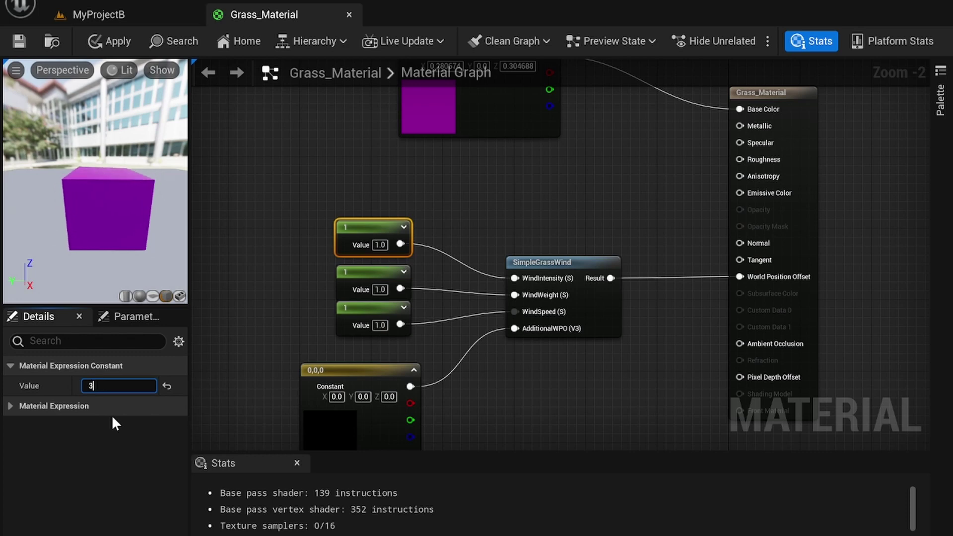
key(Return)
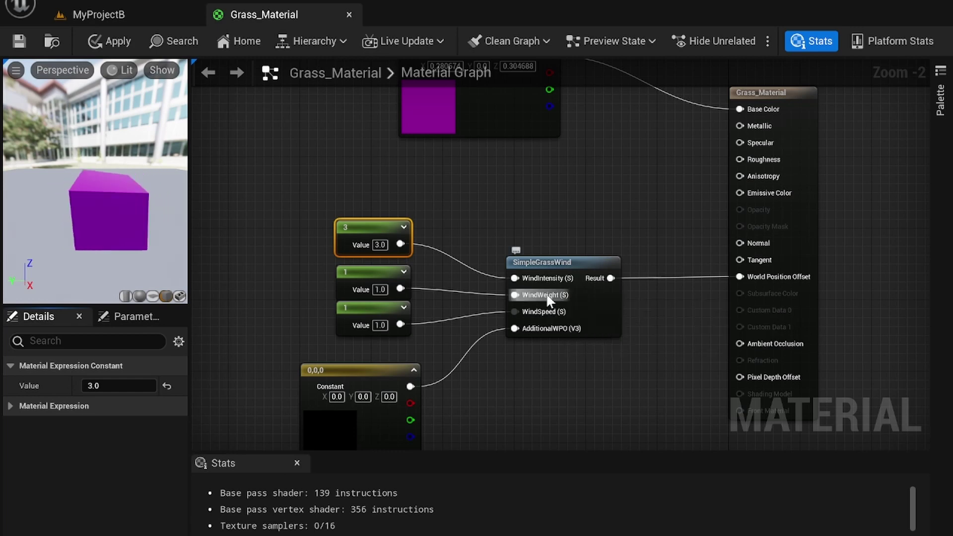
mouse_move(550, 286)
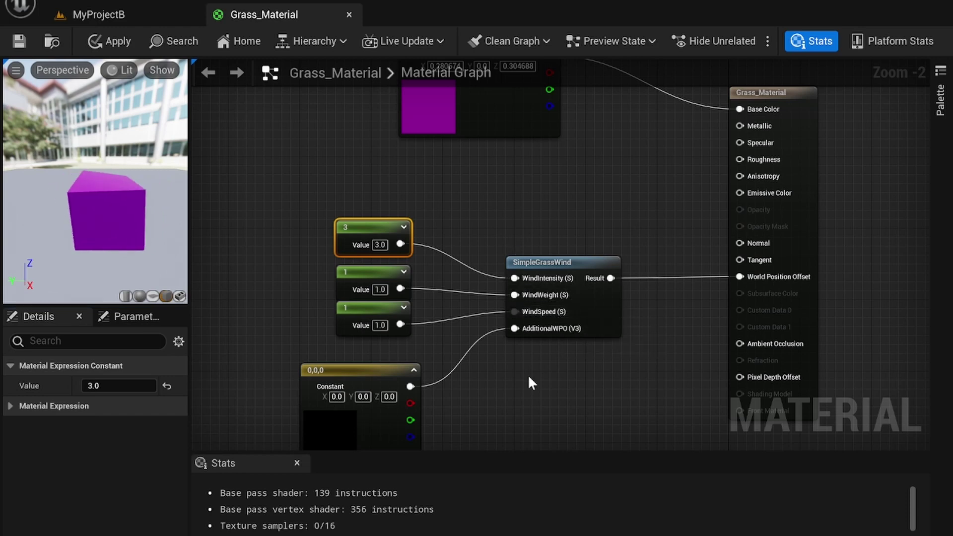
right_drag(528, 374, 553, 307)
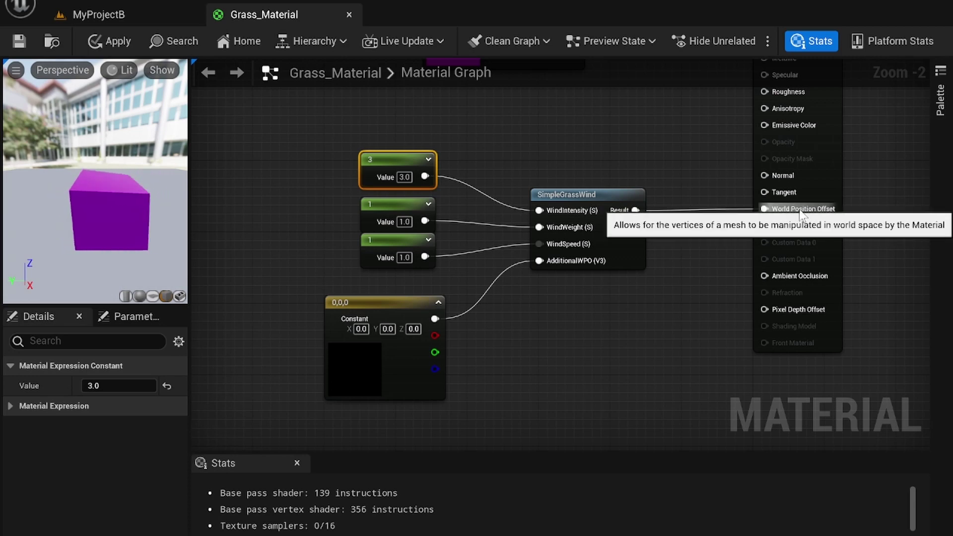
right_drag(575, 260, 597, 215)
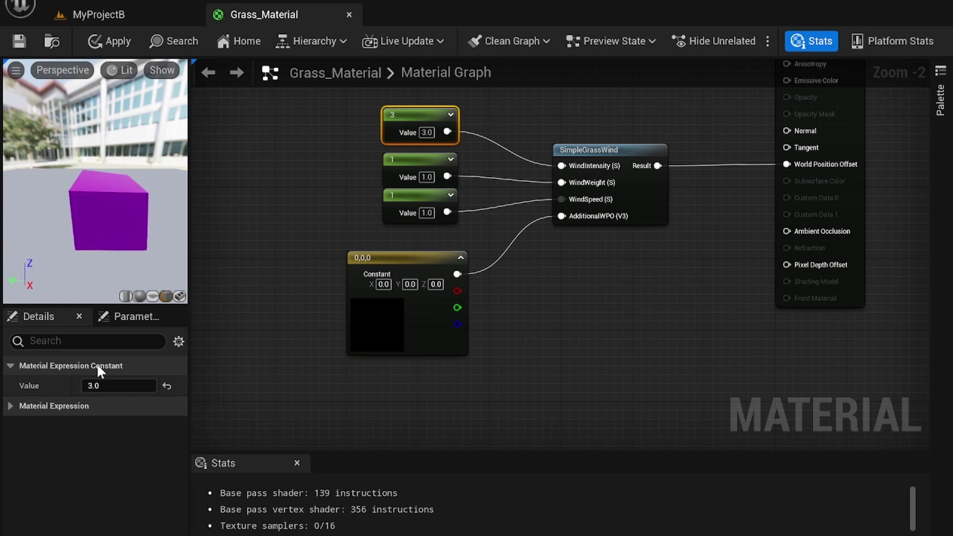
click(97, 386)
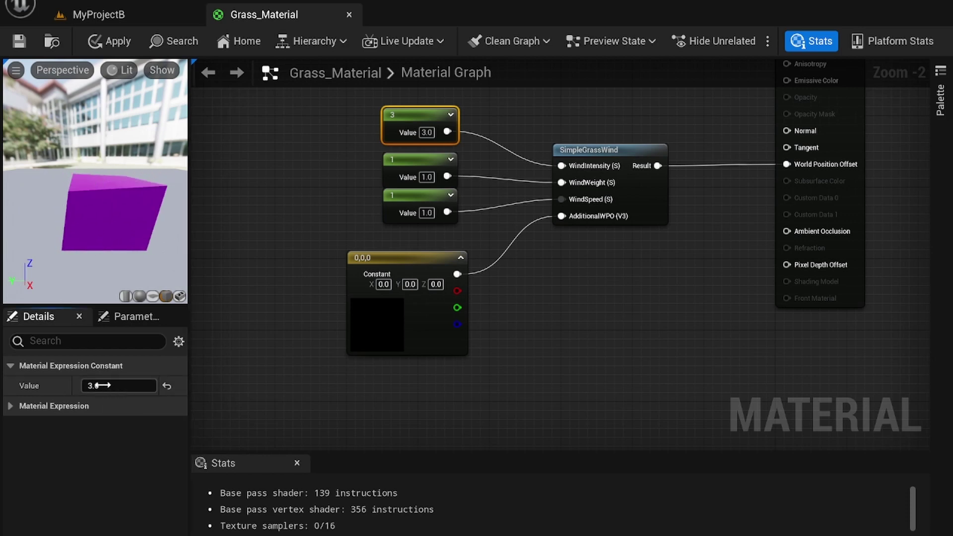
click(372, 256)
click(95, 406)
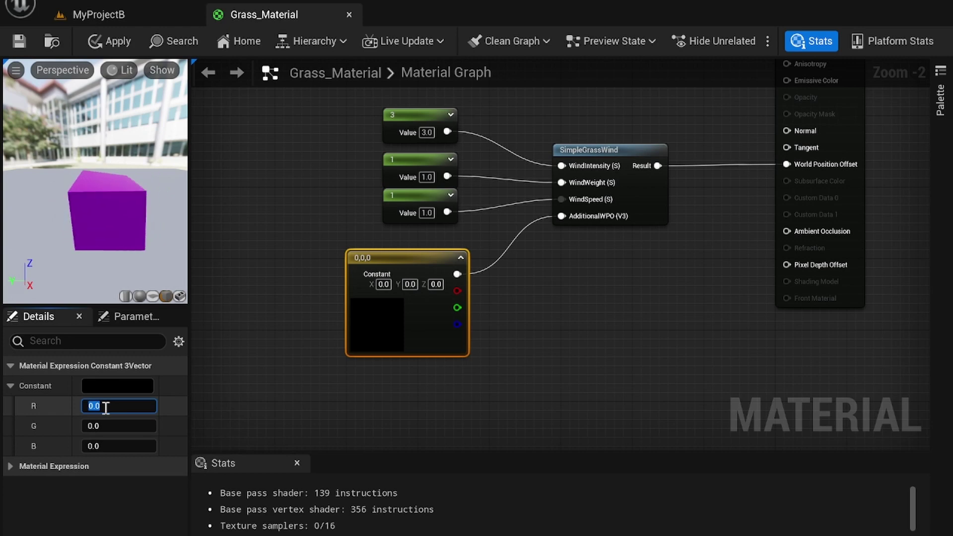
text(20)
key(Return)
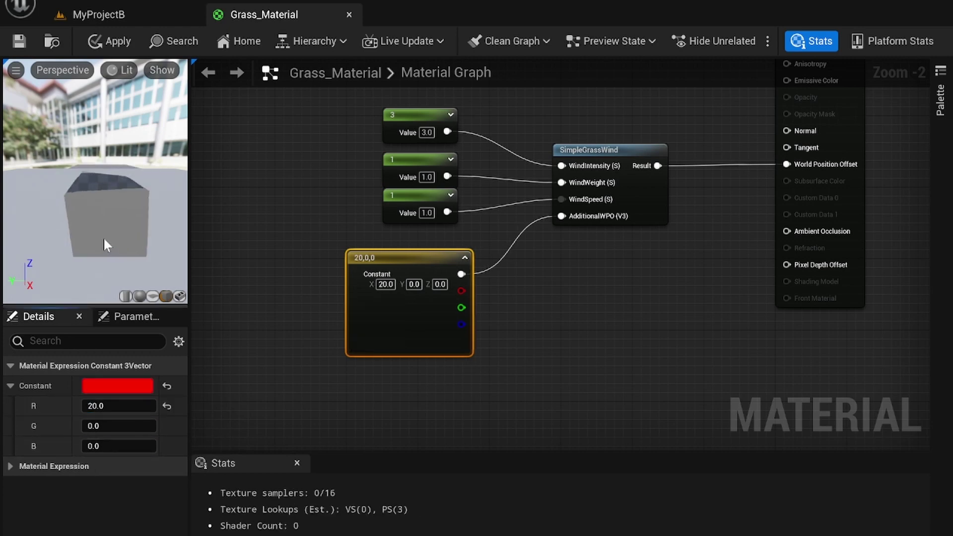
click(120, 406)
text(200)
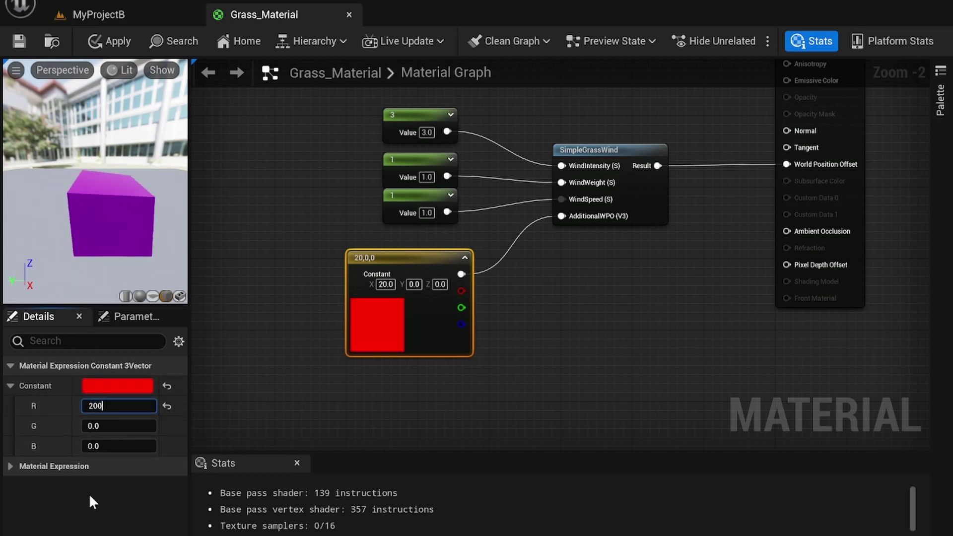
key(Return)
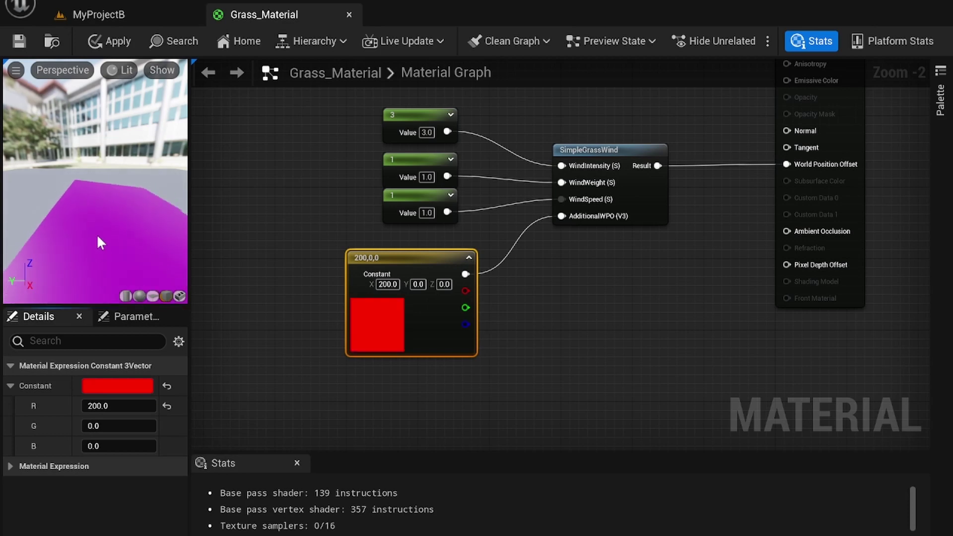
click(100, 406)
text(0)
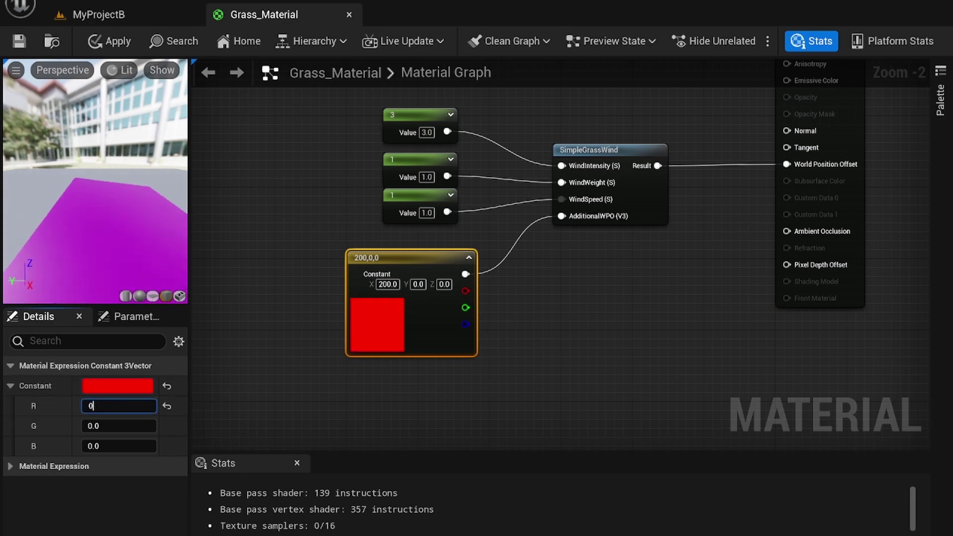
key(Return)
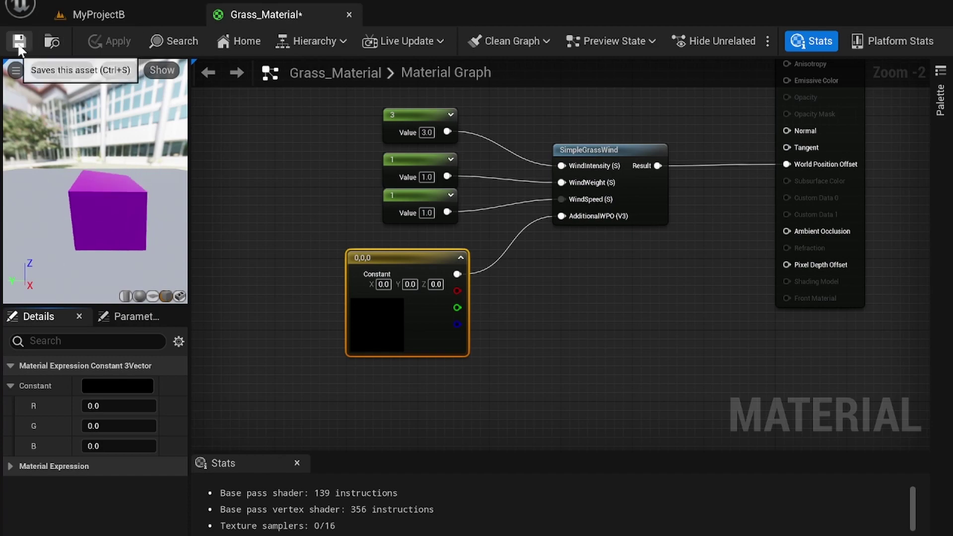
Apply the Grass_Material edits and fly the camera close to the swaying magenta cube.
click(130, 19)
right_drag(430, 279, 440, 297)
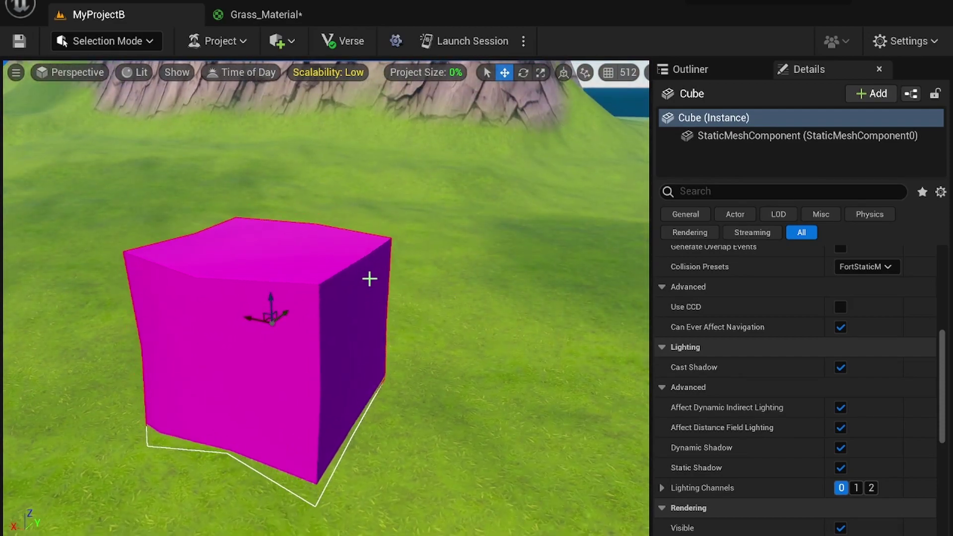